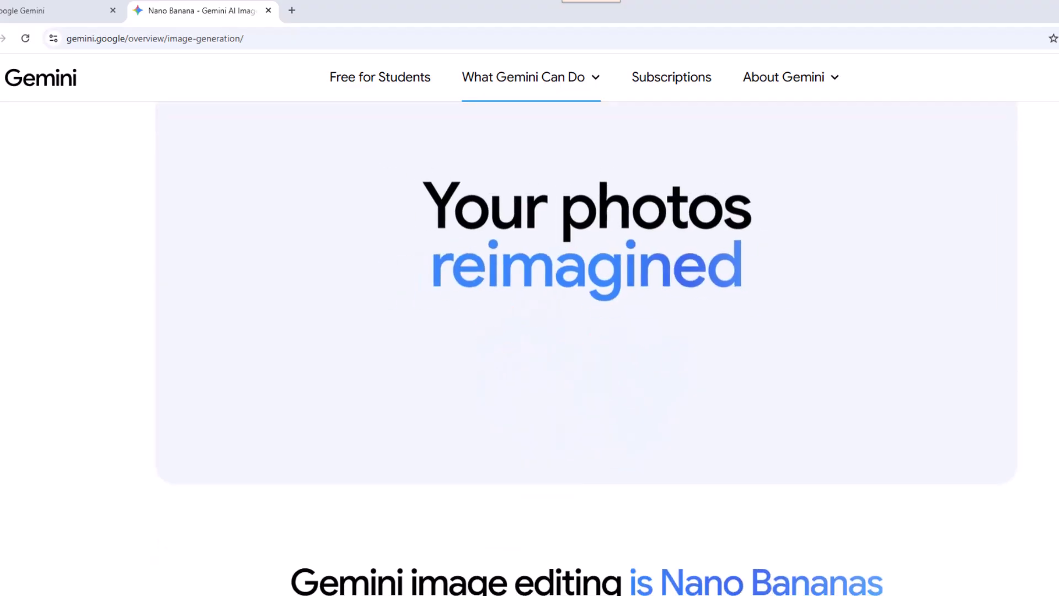
Look through the Nano Banana image generation page and the Google Gemini listing on Google Play, and return to the Gemini web app
scroll(587, 331, down, 8)
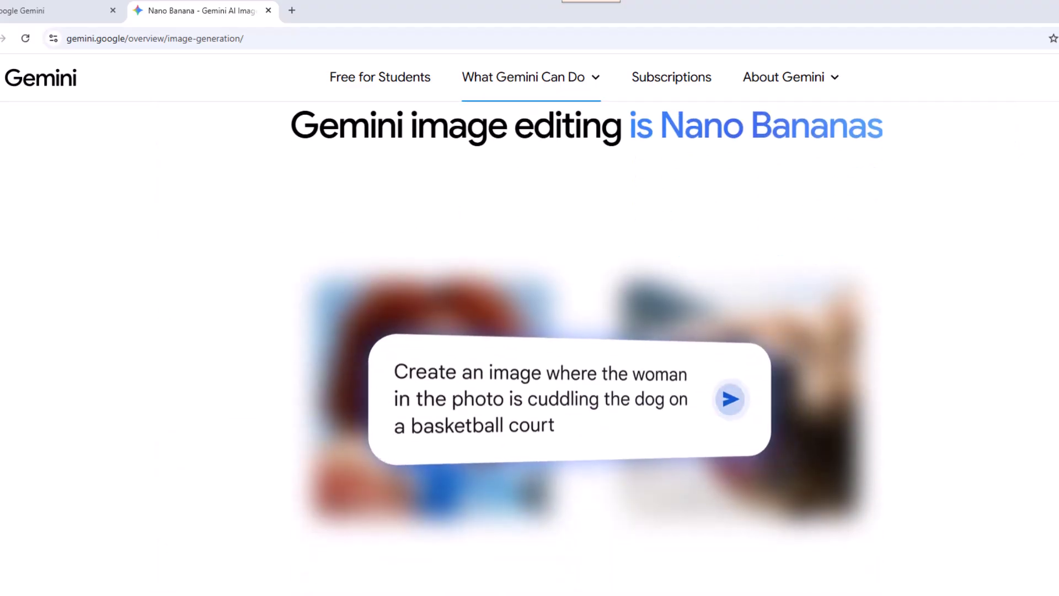
scroll(1057, 395, down, 9)
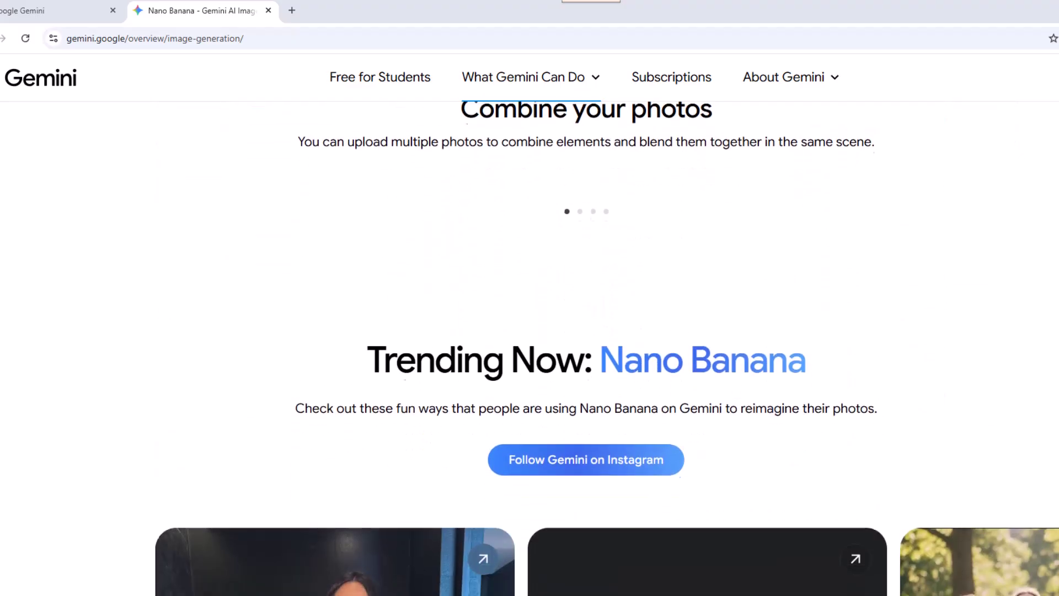
scroll(1056, 395, down, 10)
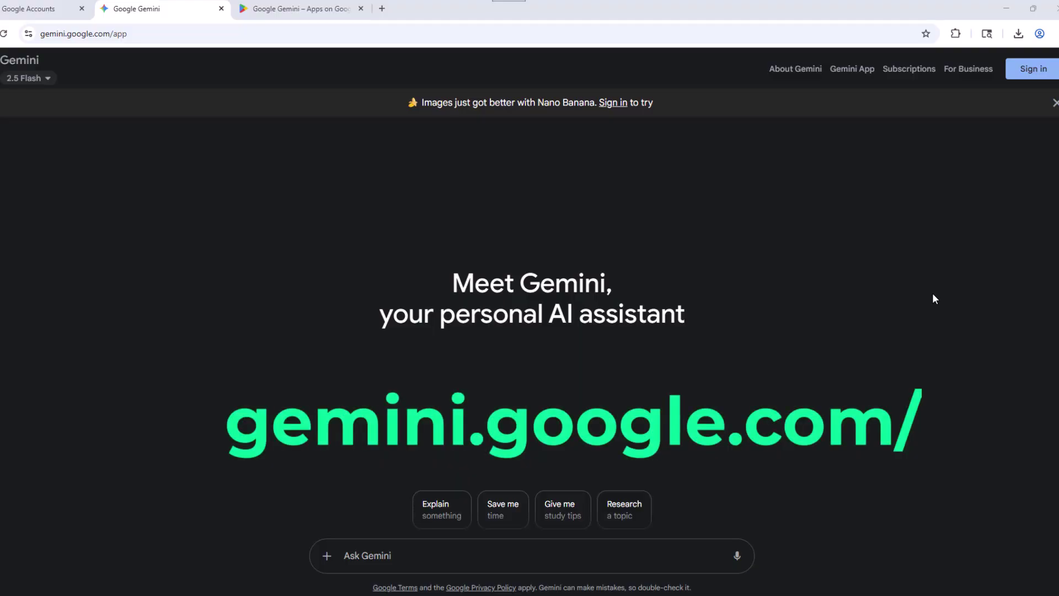
click(301, 9)
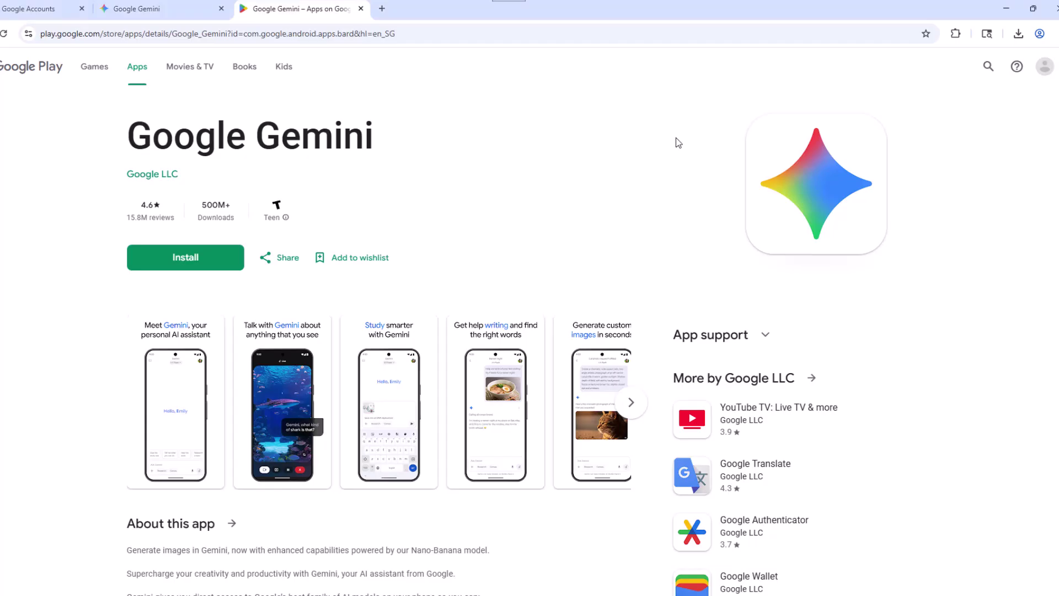
key(ctrl+shift+Tab)
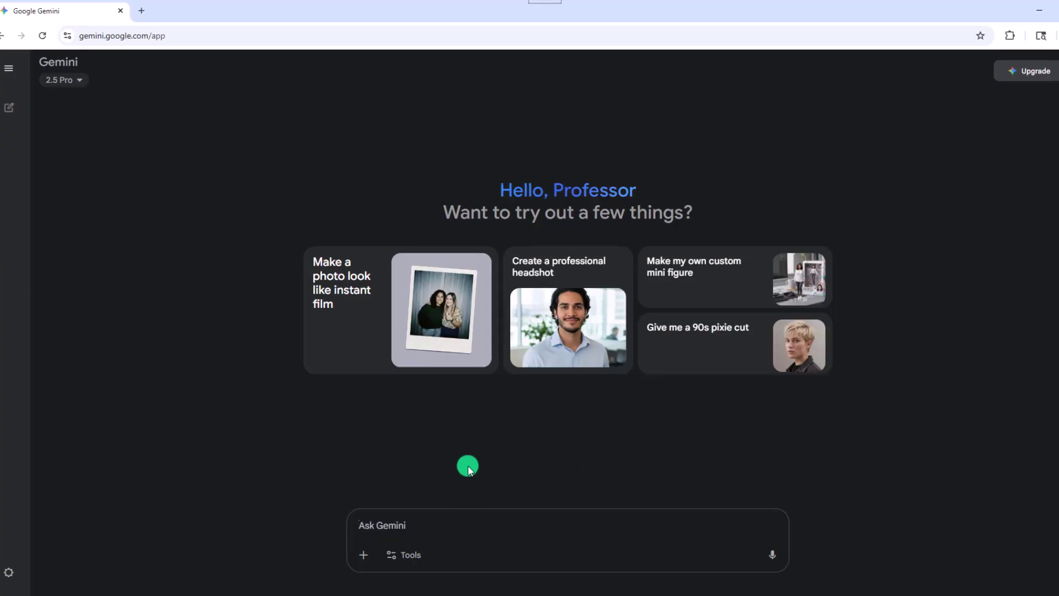
Turn on image creation for the prompt and attach the image file "Prof for YT video"
click(411, 554)
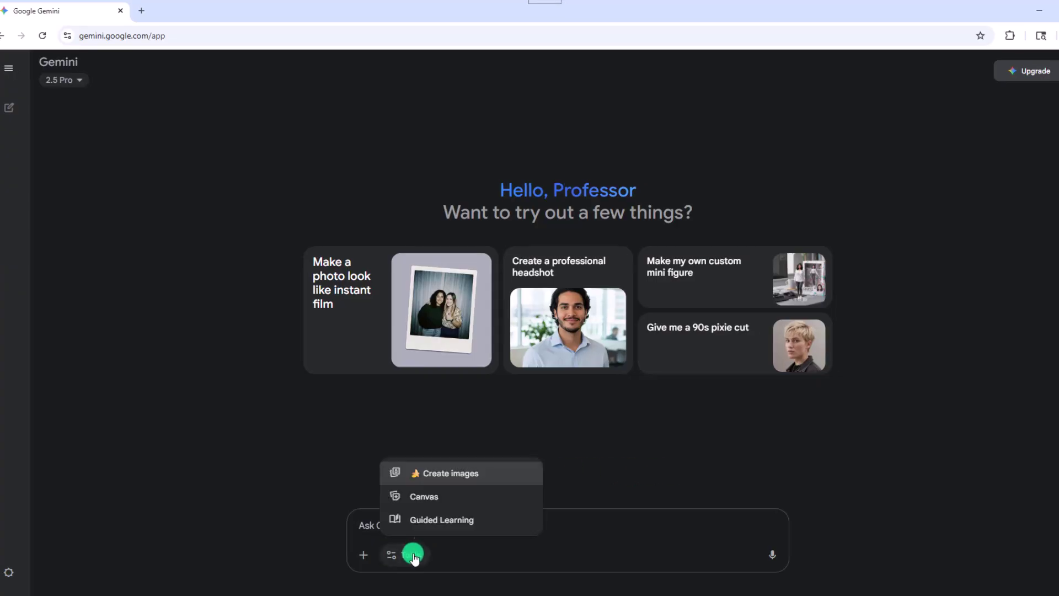
click(430, 475)
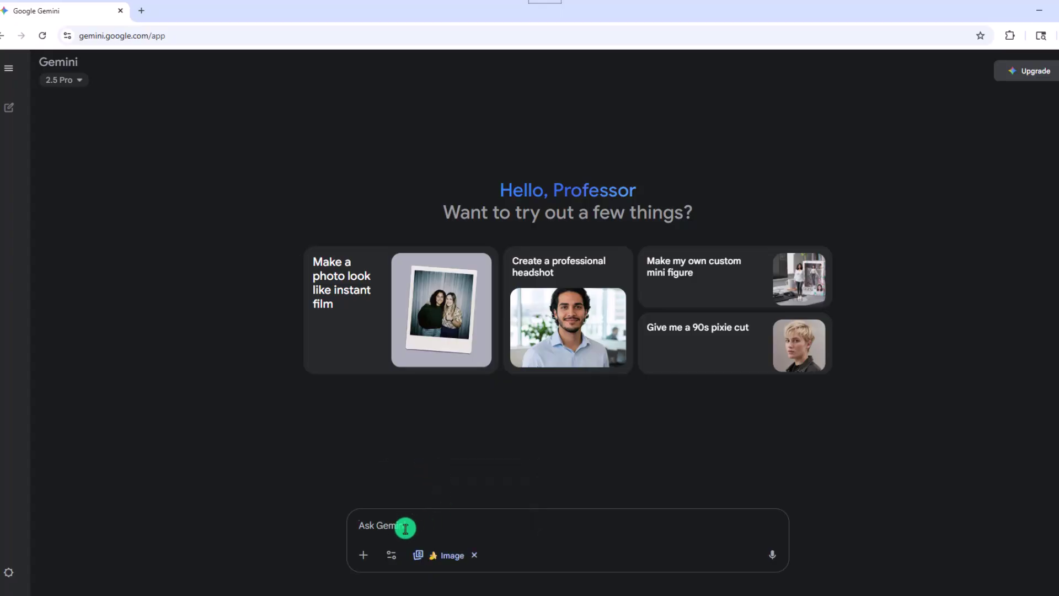
click(364, 555)
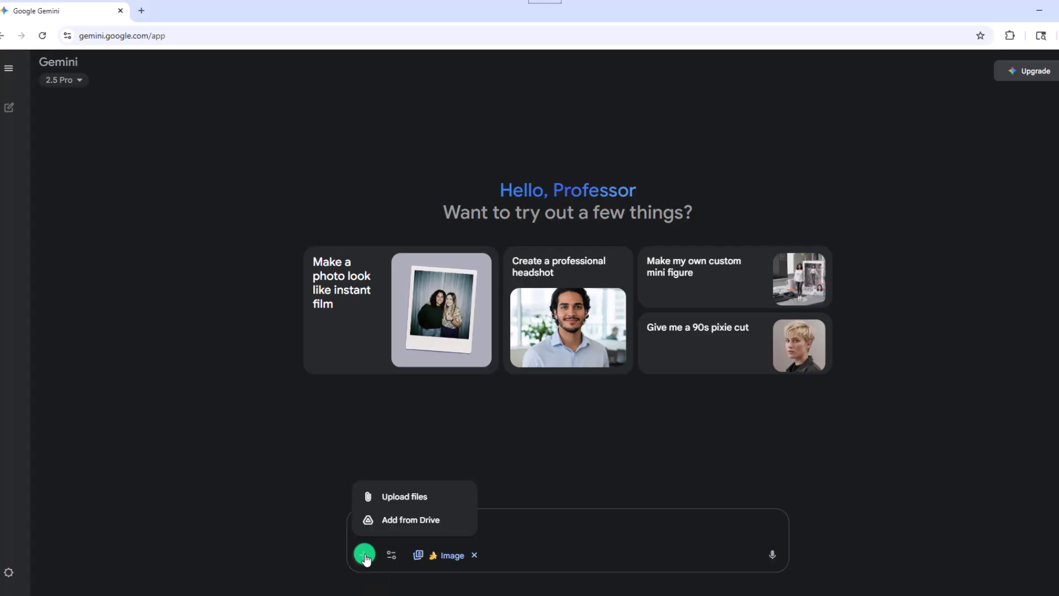
click(401, 497)
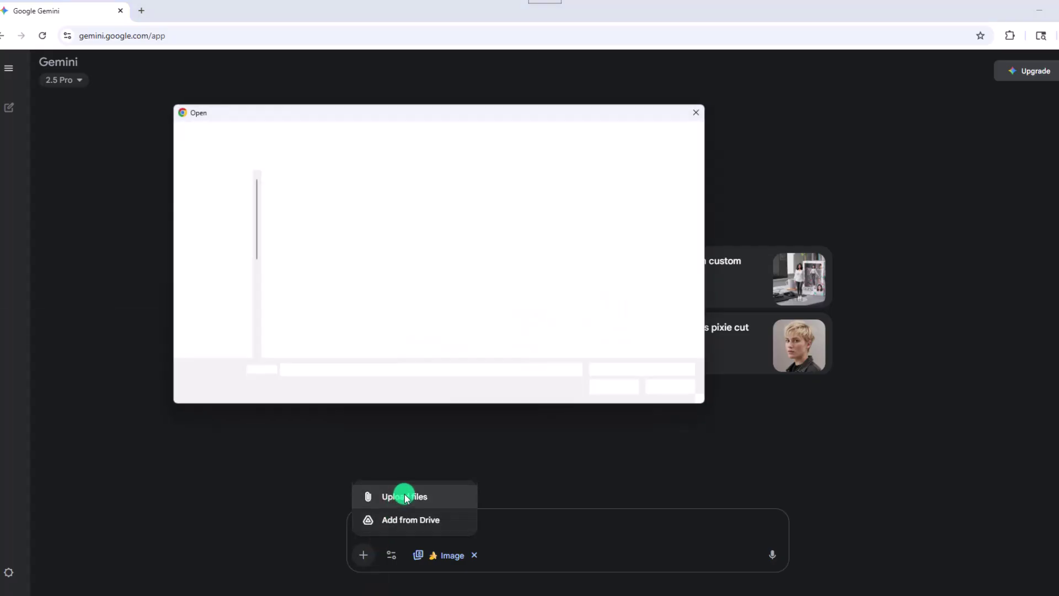
click(300, 209)
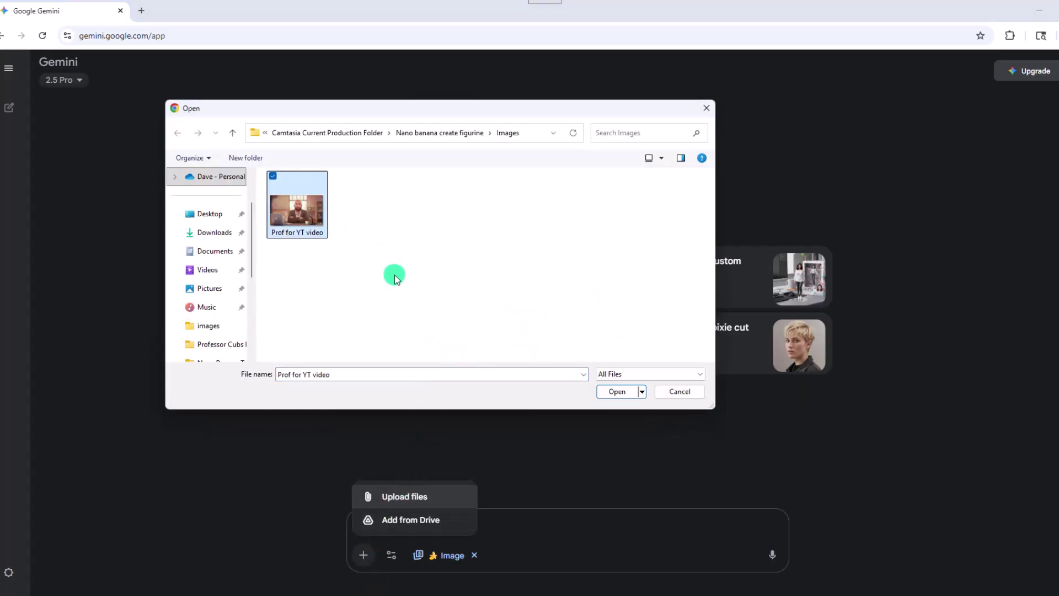
click(617, 391)
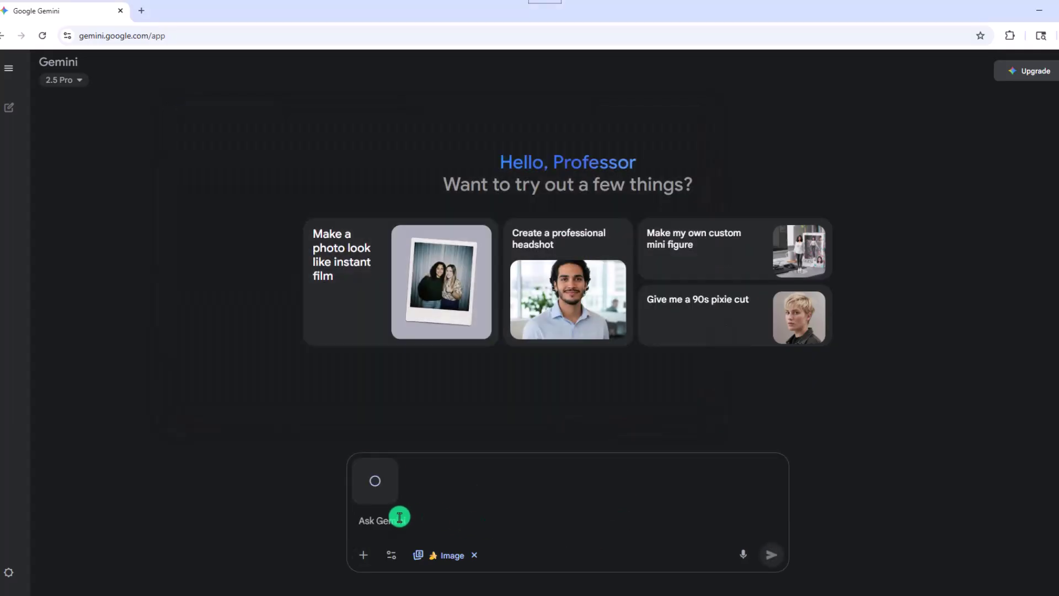
Submit "Turn this image into a full bodied, vintage collectable figurine with toy packaging, sitting on a desk" and inspect the resulting image enlarged
text(Turn this image into a full bodied, vintage collectable figurine with toy packaging, sitting on a desk)
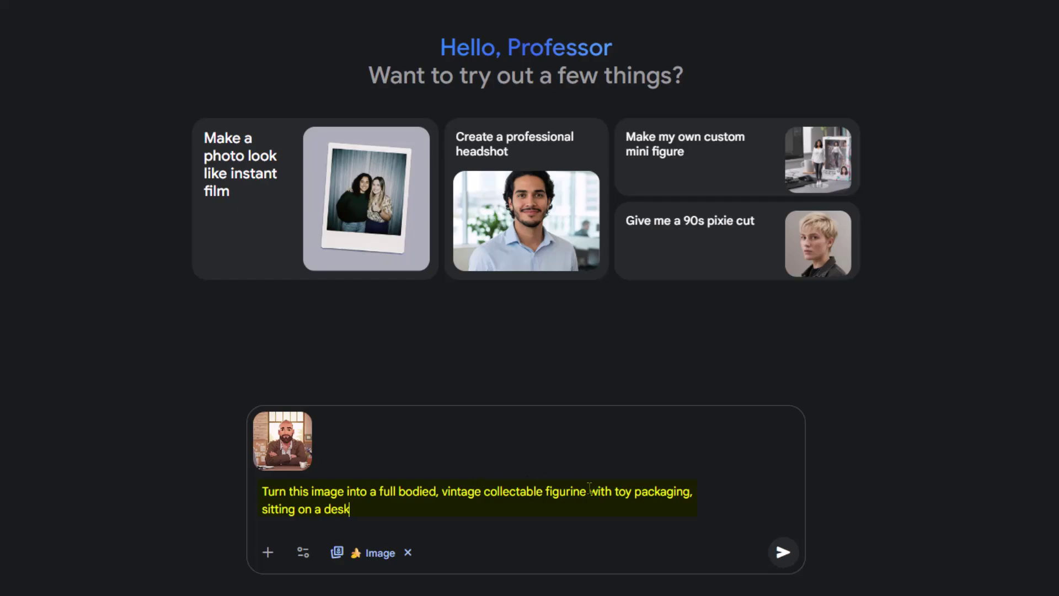
click(784, 553)
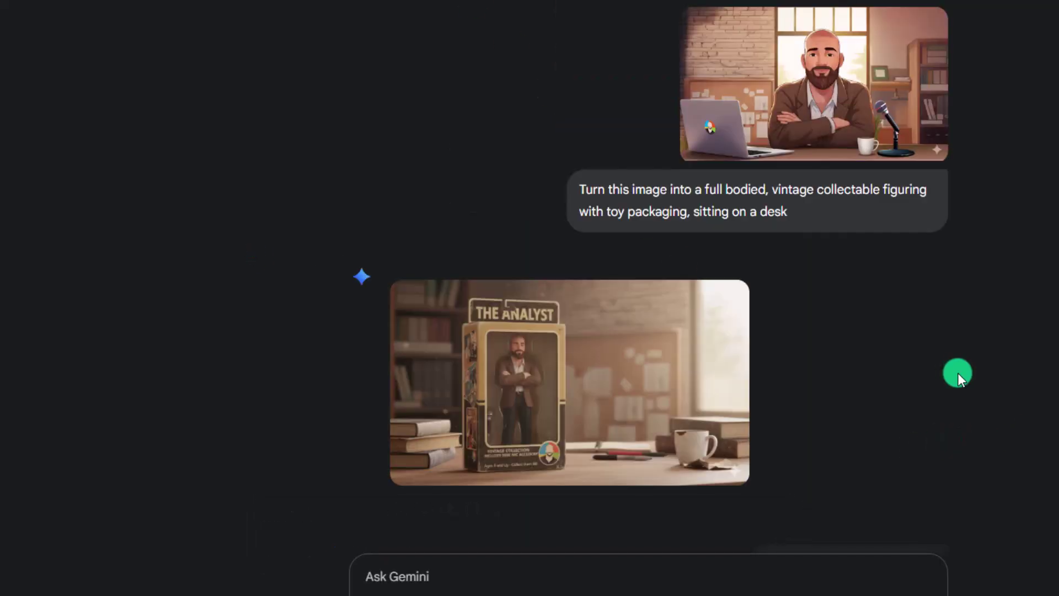
click(664, 366)
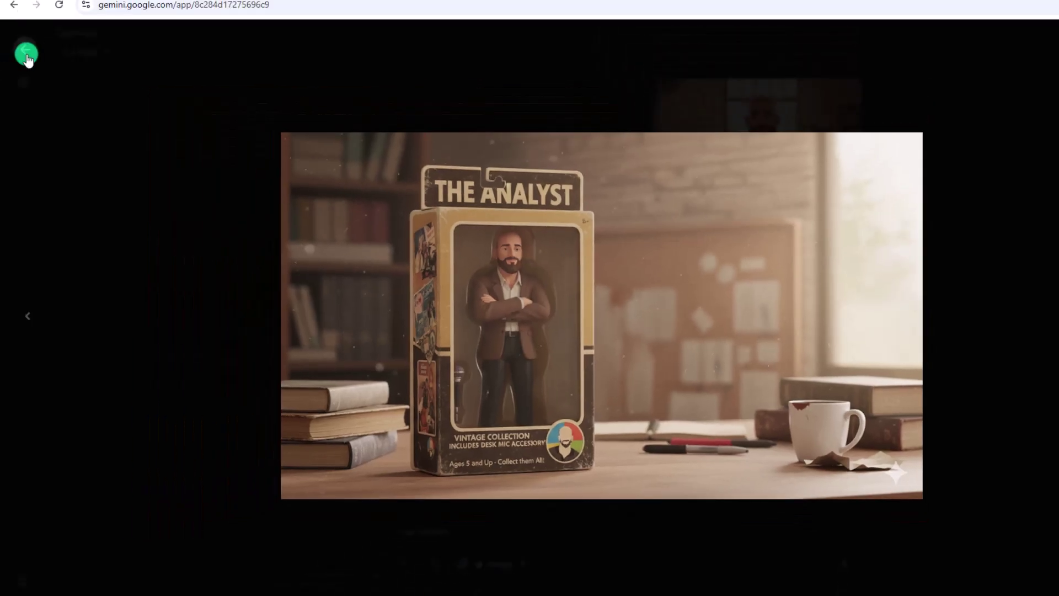
click(26, 53)
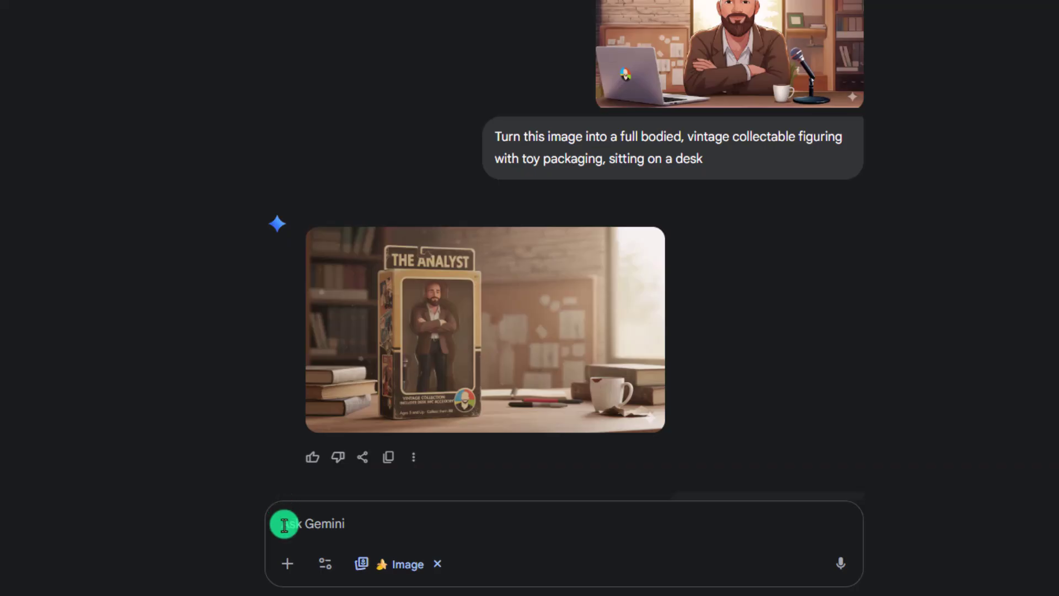
Request the packaging edit "change the analyst to the prof" and inspect the new image enlarged
click(284, 523)
text(change the analyst to the prof)
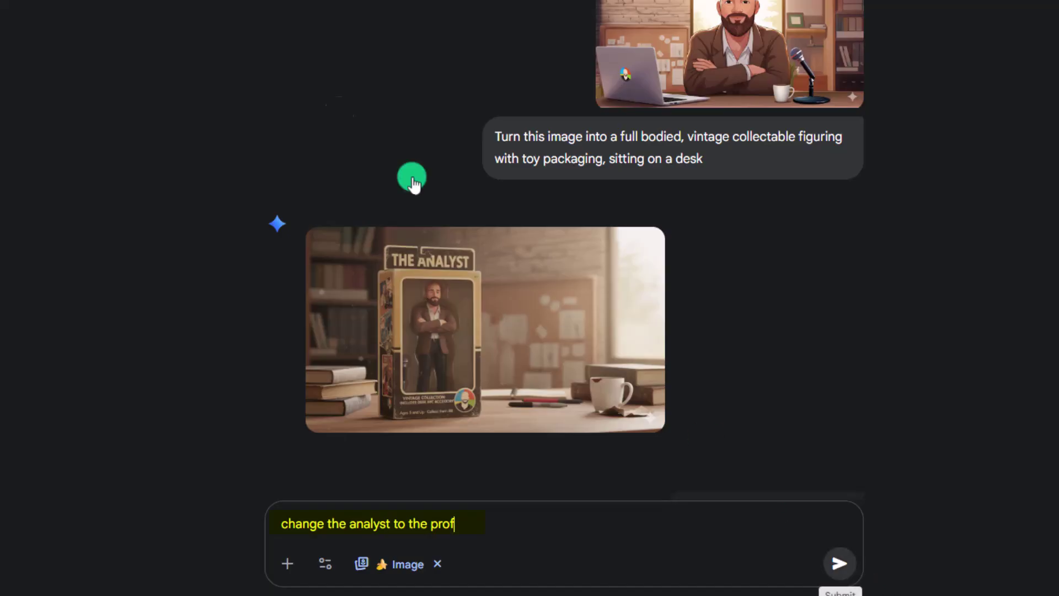
key(Return)
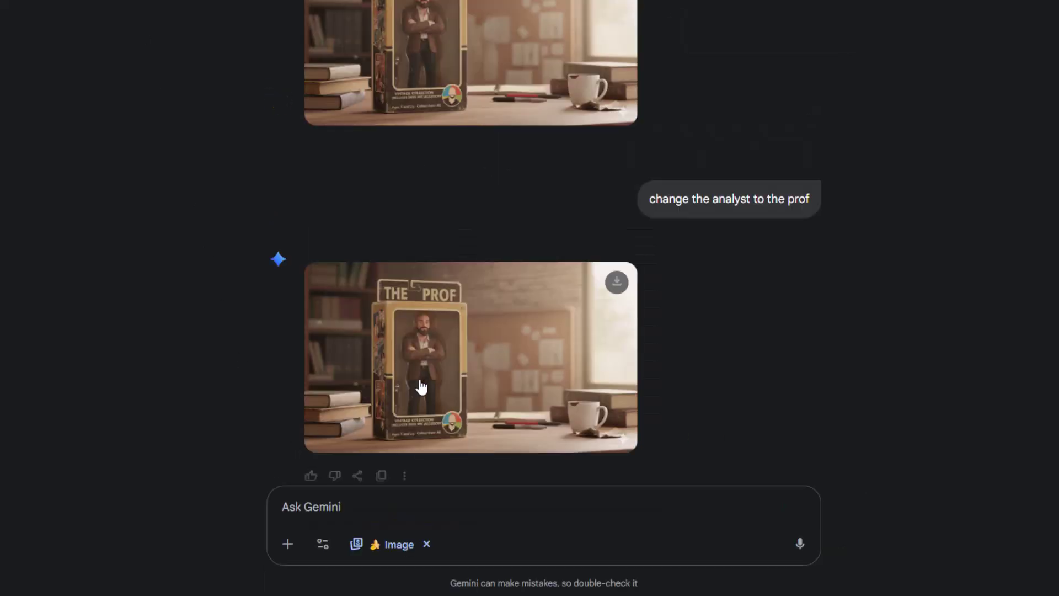
click(556, 366)
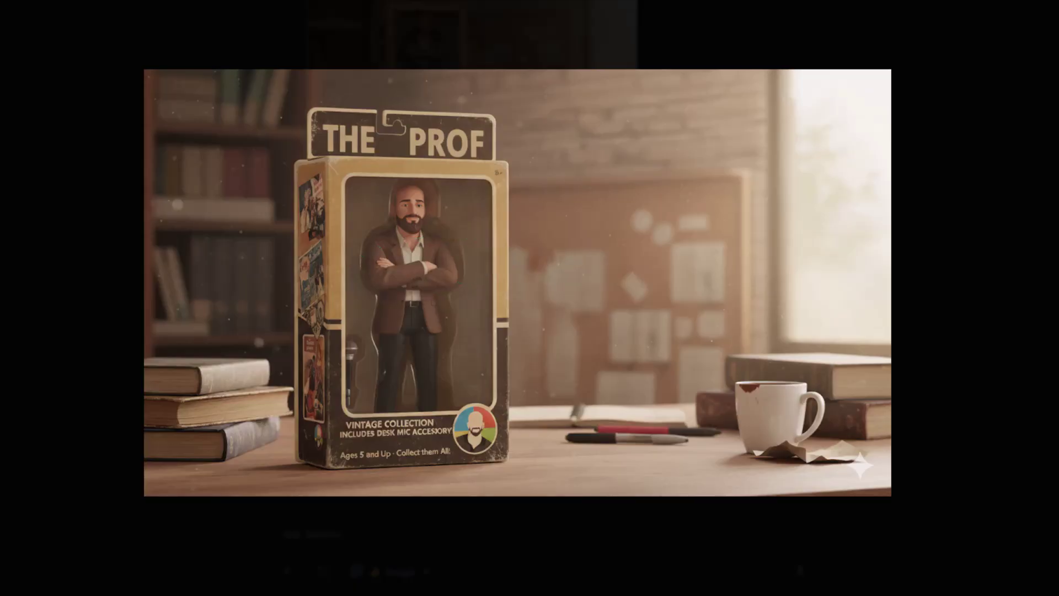
key(Escape)
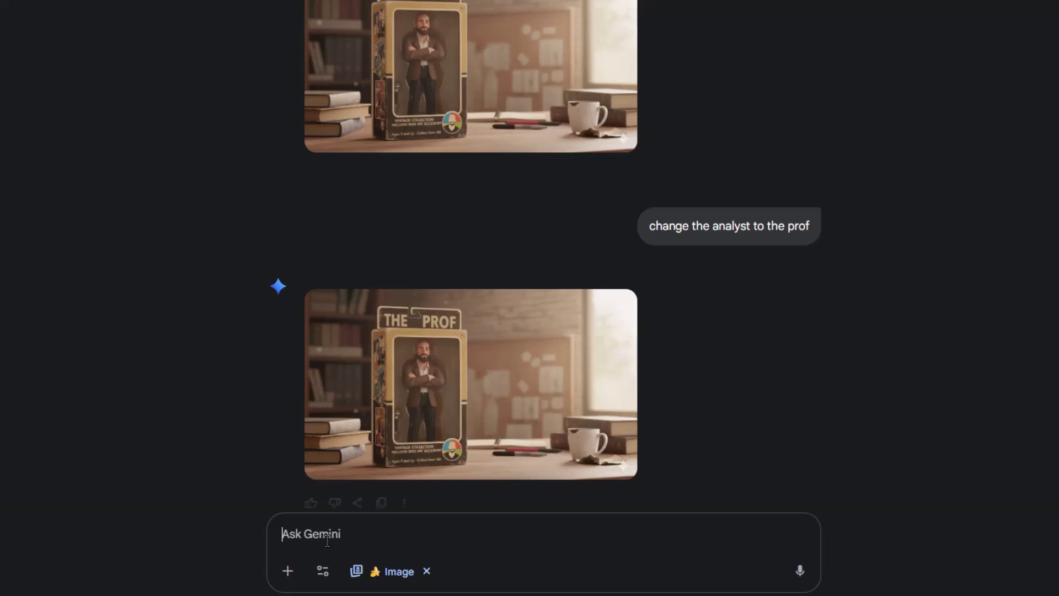
Submit "place his arms at his side and include a laptop as an accessory" and inspect the new image enlarged
text(place his arms at his side and include a laptop as an accessory.)
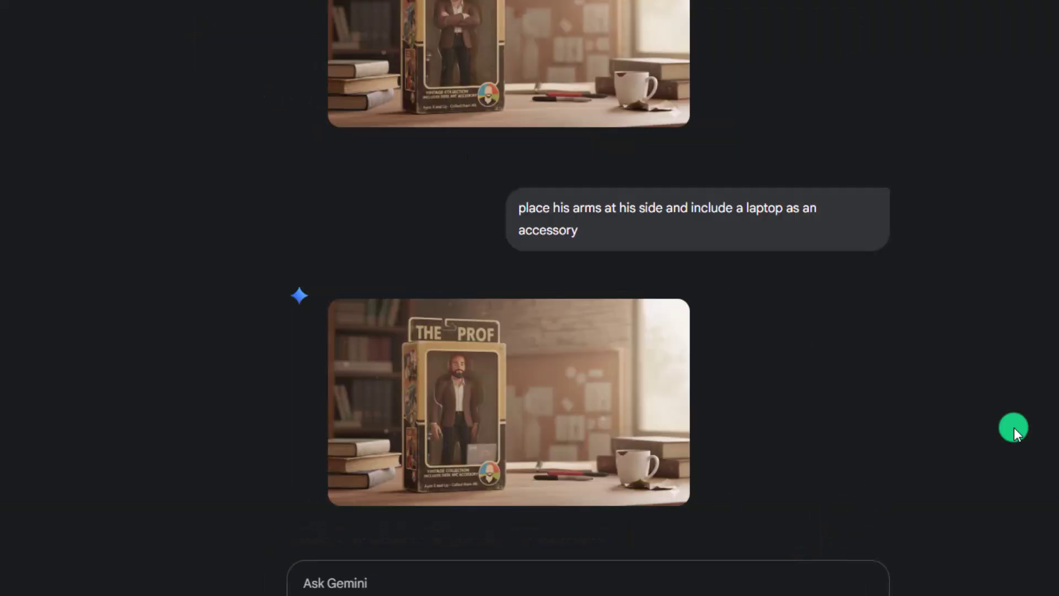
click(476, 414)
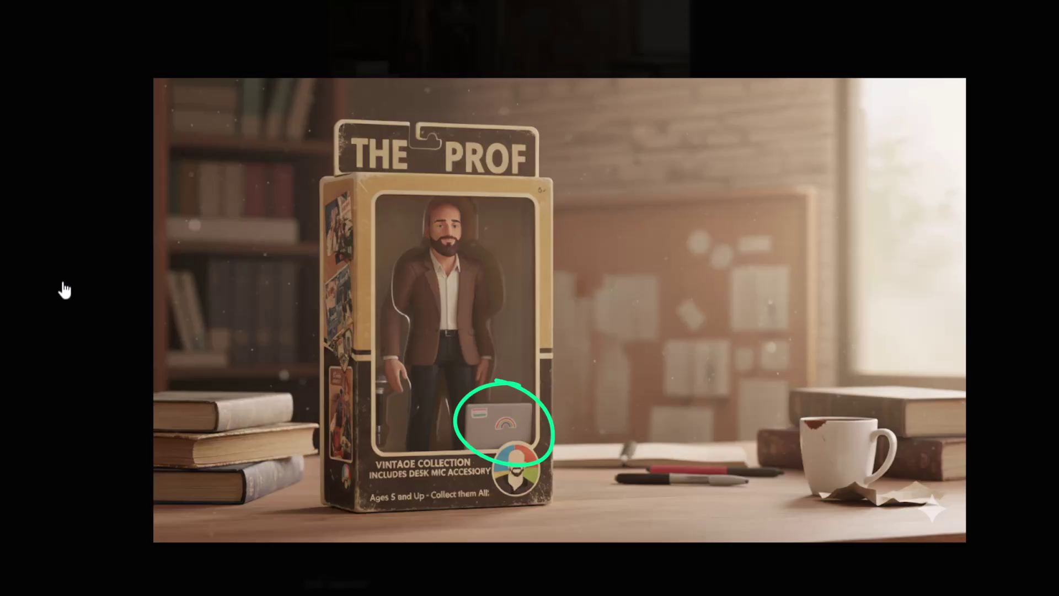
click(12, 230)
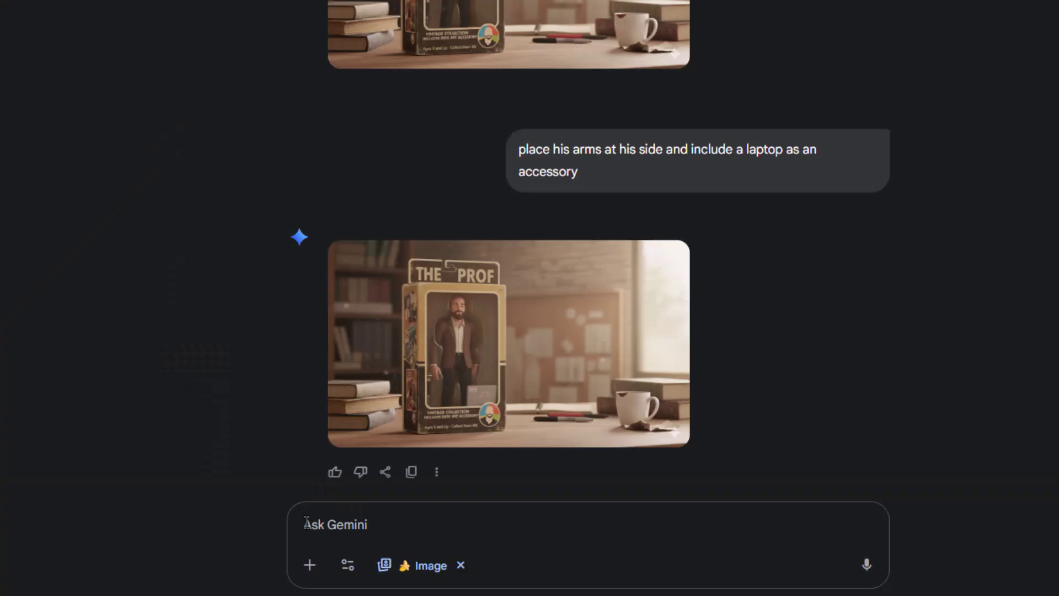
Submit "shorten his arms so their proportional to his size and remove the stickers from the laptop" and inspect the new image enlarged
text(shorten his arms so their proportional to his size and remove the stickers from the laptop)
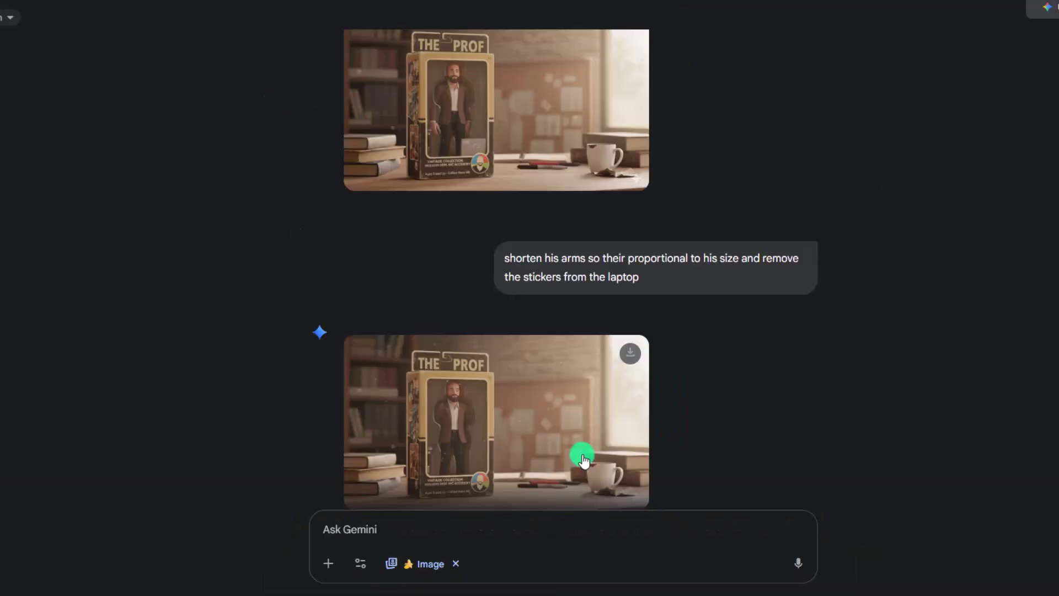
click(583, 455)
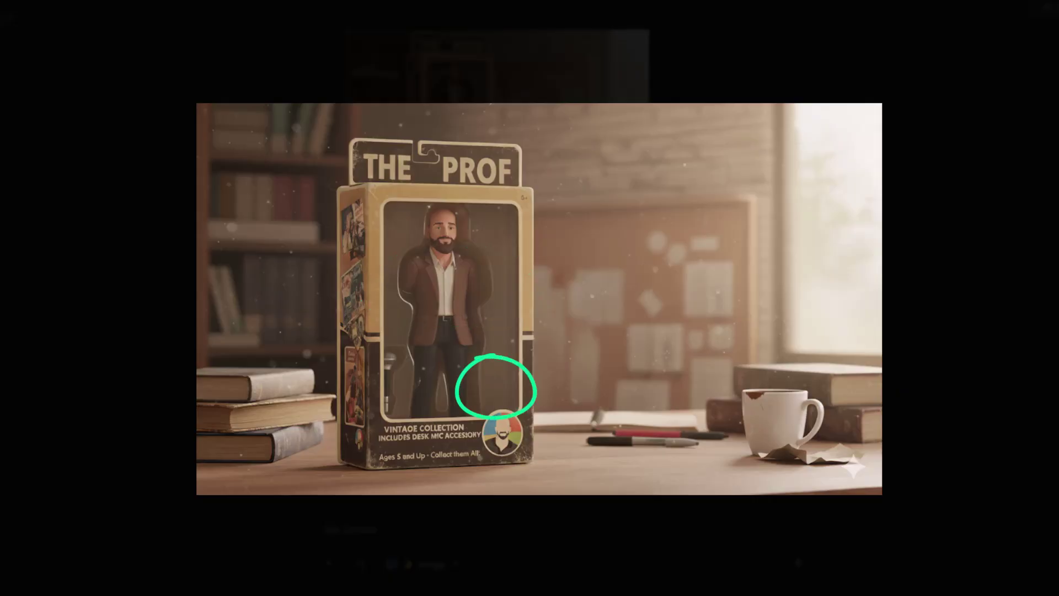
key(Escape)
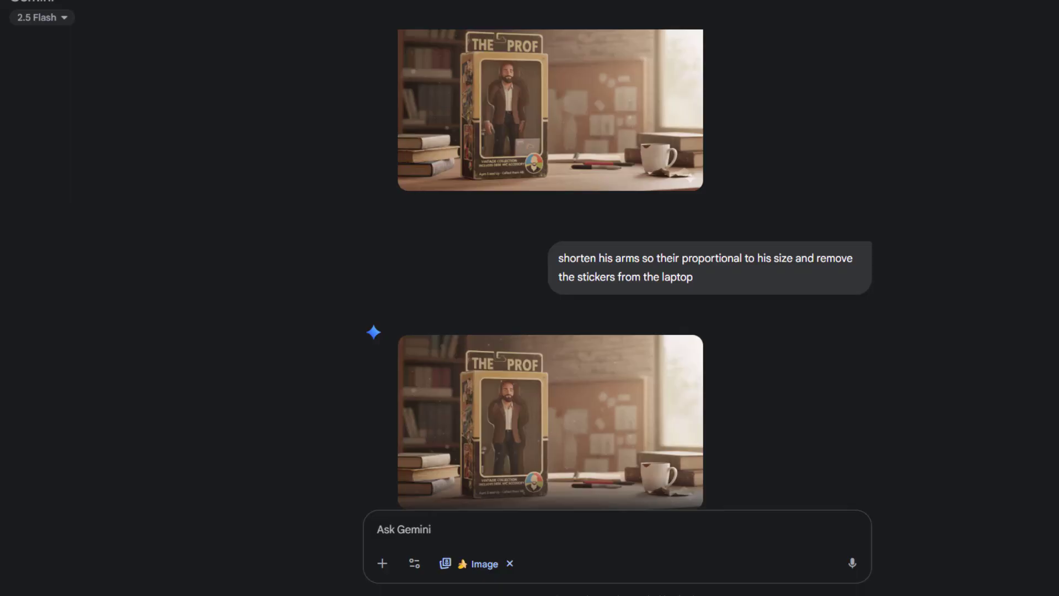
Submit "place his arms at his side and add a laptop as an accessory... add his logo as a sticker to the laptop" and enlarge the result
text(place his arms at his side and add a laptop as an accessory... add his logo as a sticker to the laptop)
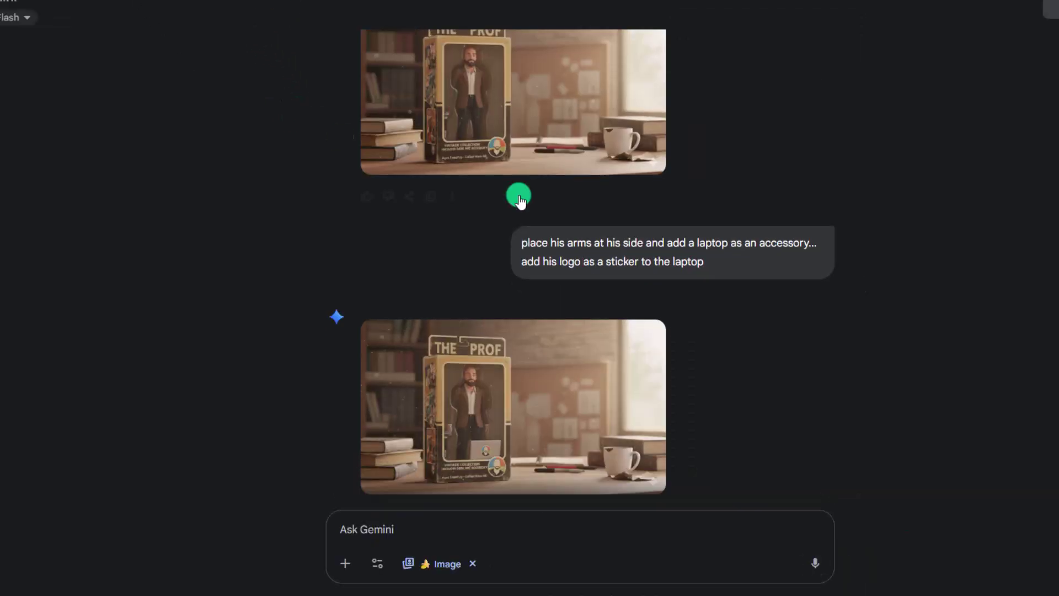
click(635, 381)
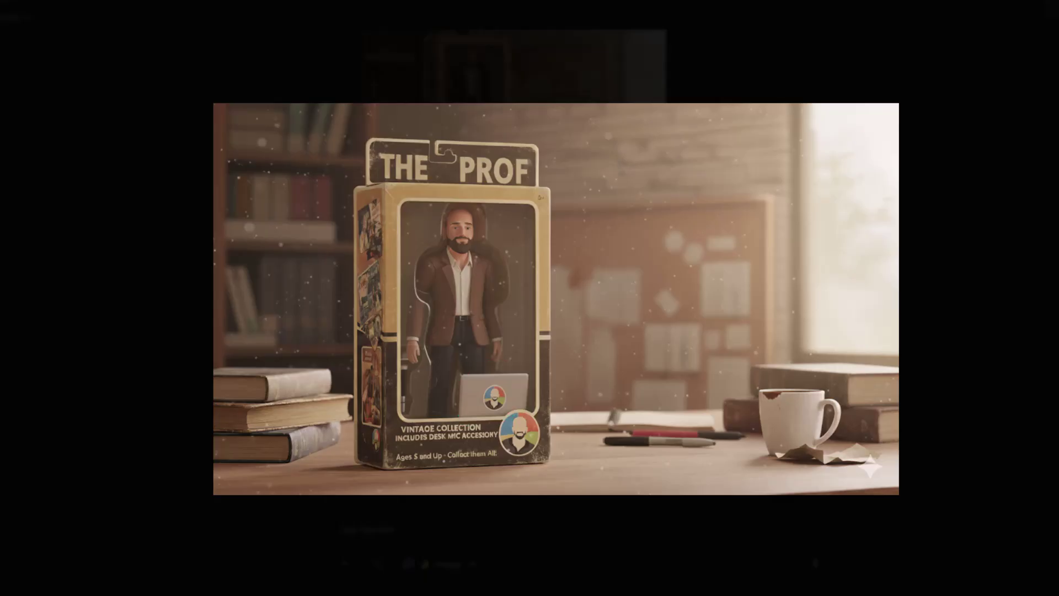
key(Escape)
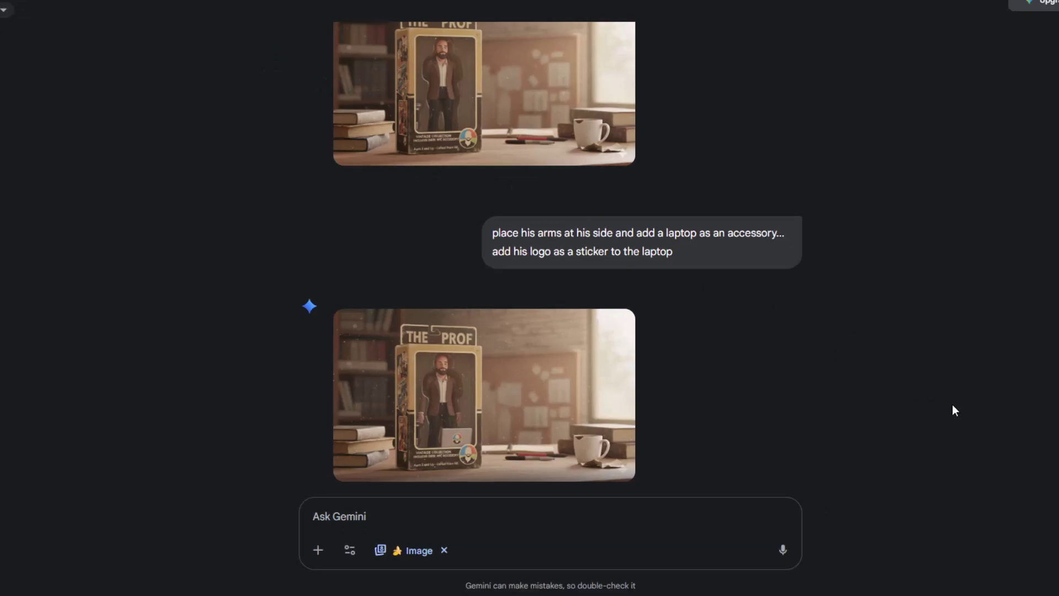
Submit "turn the box so it's front facing", followed by "remove the laptop on the desk and fold his arms in front of him"
text(turn the box so it's front facing)
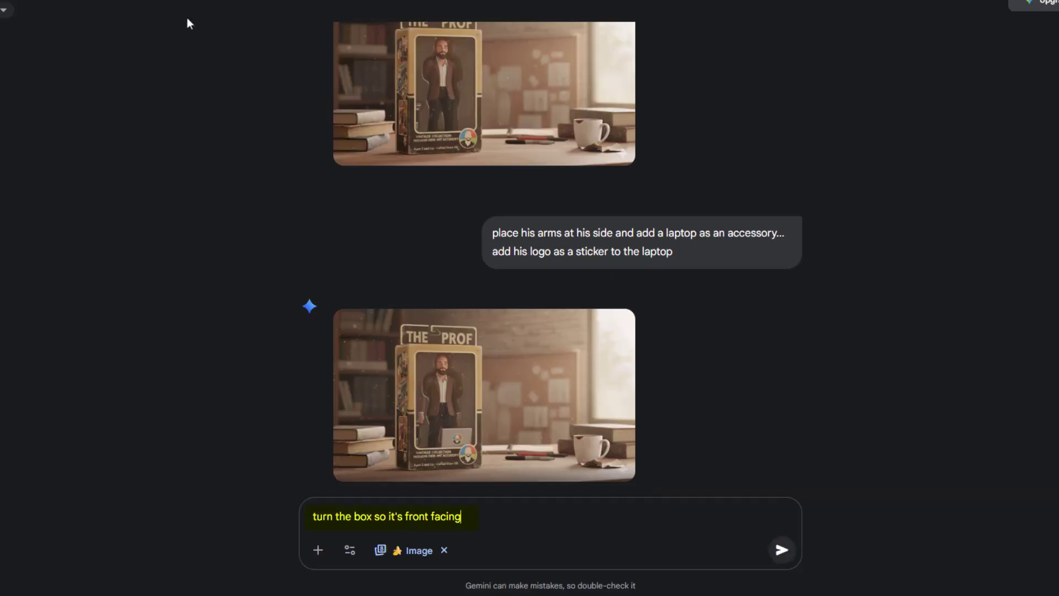
click(541, 419)
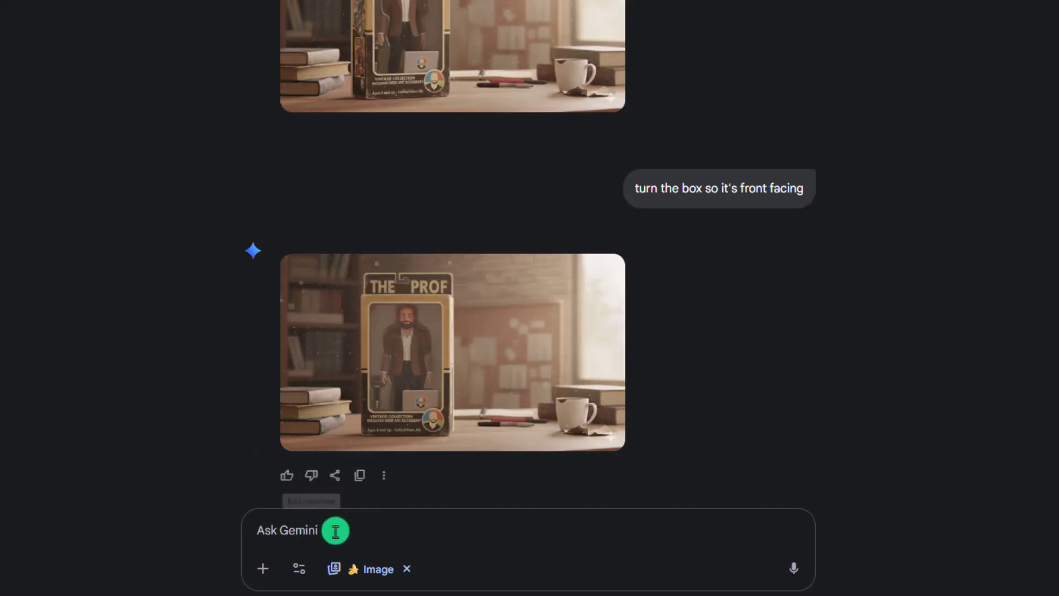
click(320, 528)
text(remove the laptop on the desk and fold his arms in front of him)
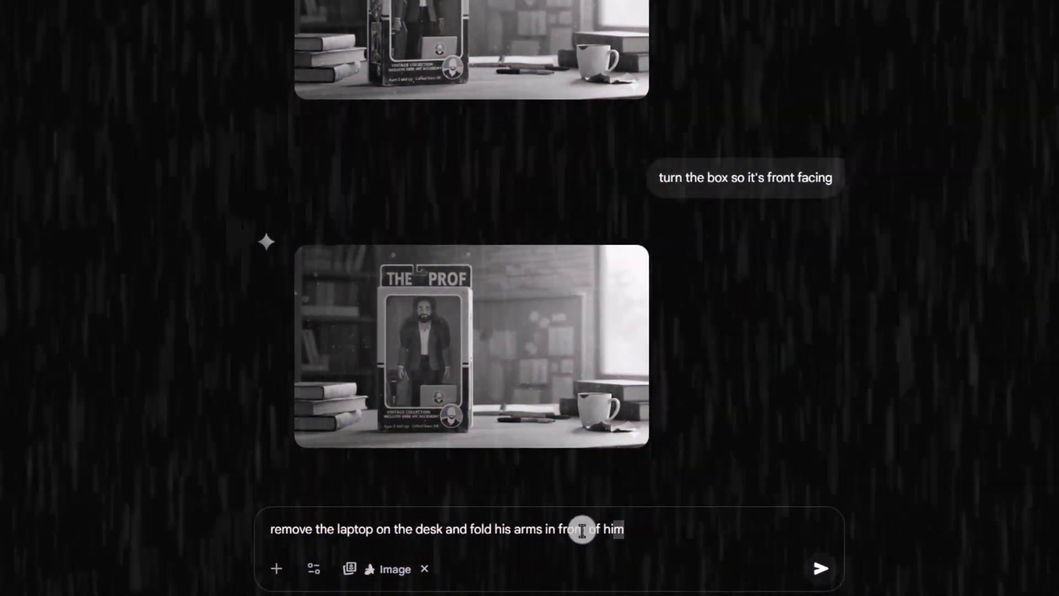
drag(606, 529, 219, 527)
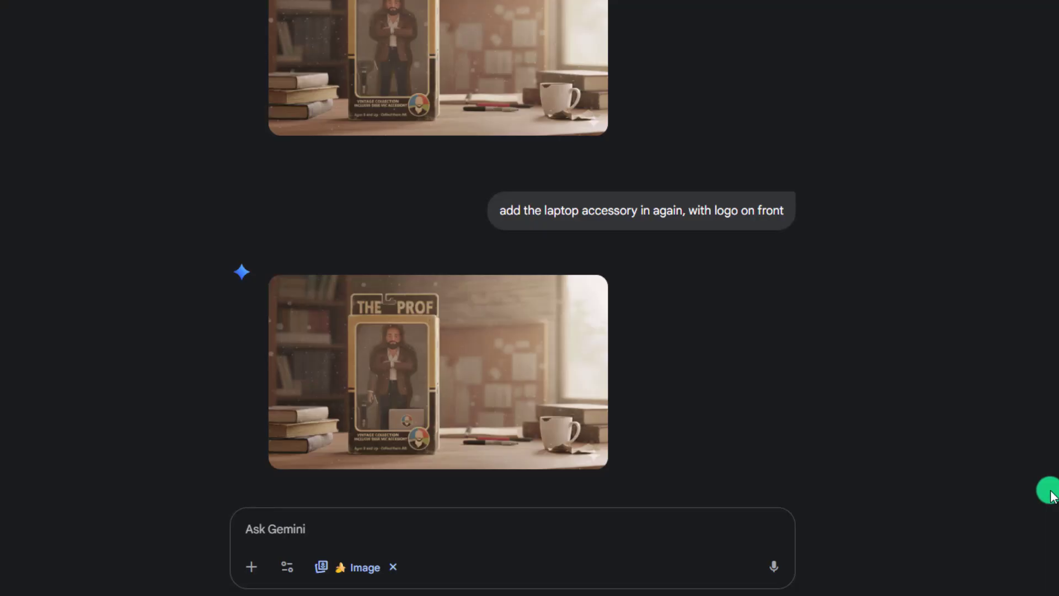
Submit "remove the phantom arm", followed by "Change the box label to Professor Cubs", and open the relabelled figurine image
text(remove the phantom arm)
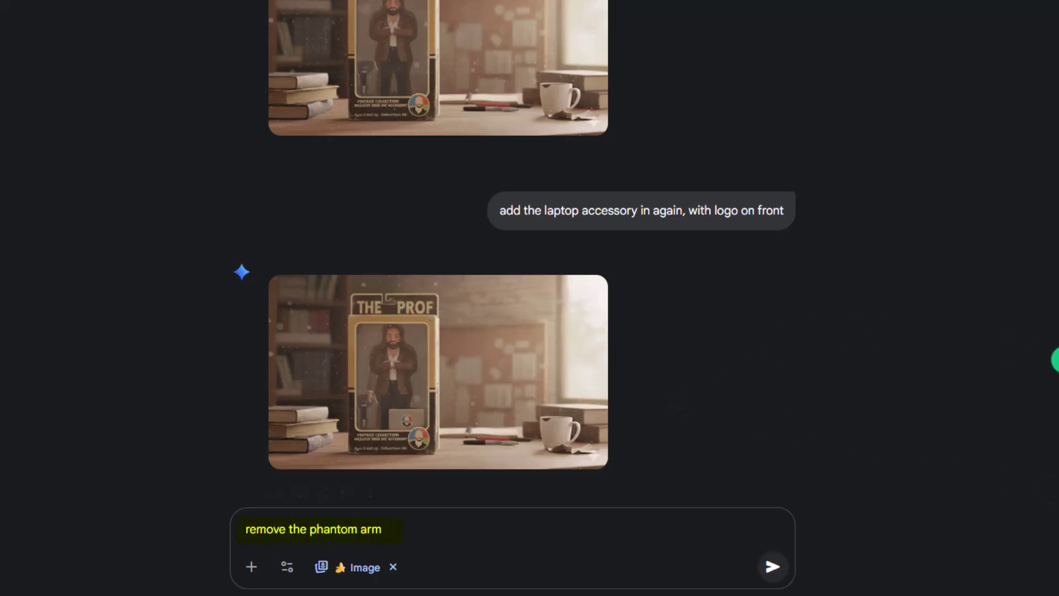
key(Return)
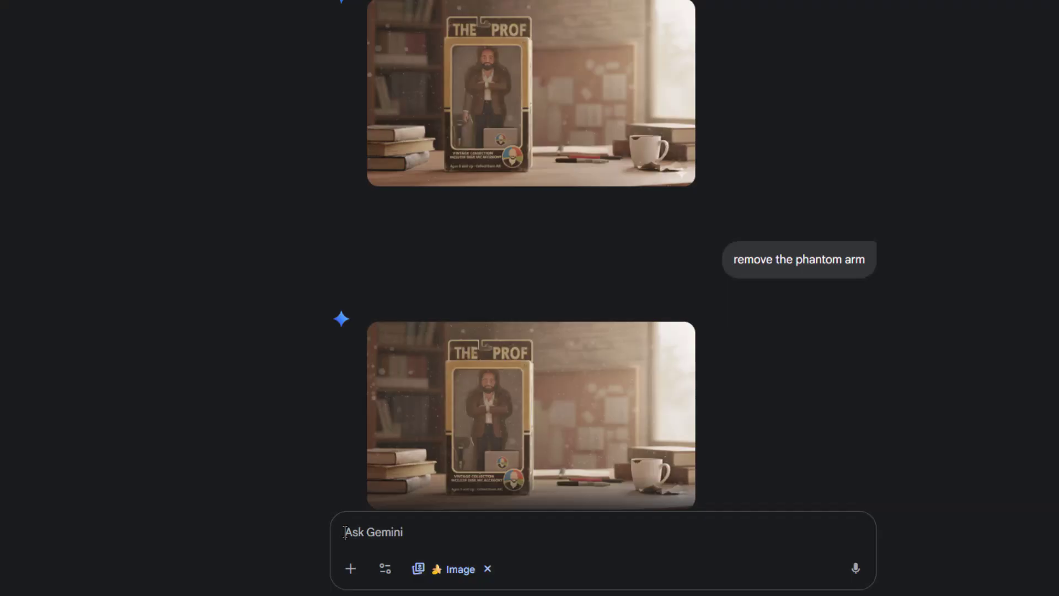
text(Change the box label to Professor Cubs)
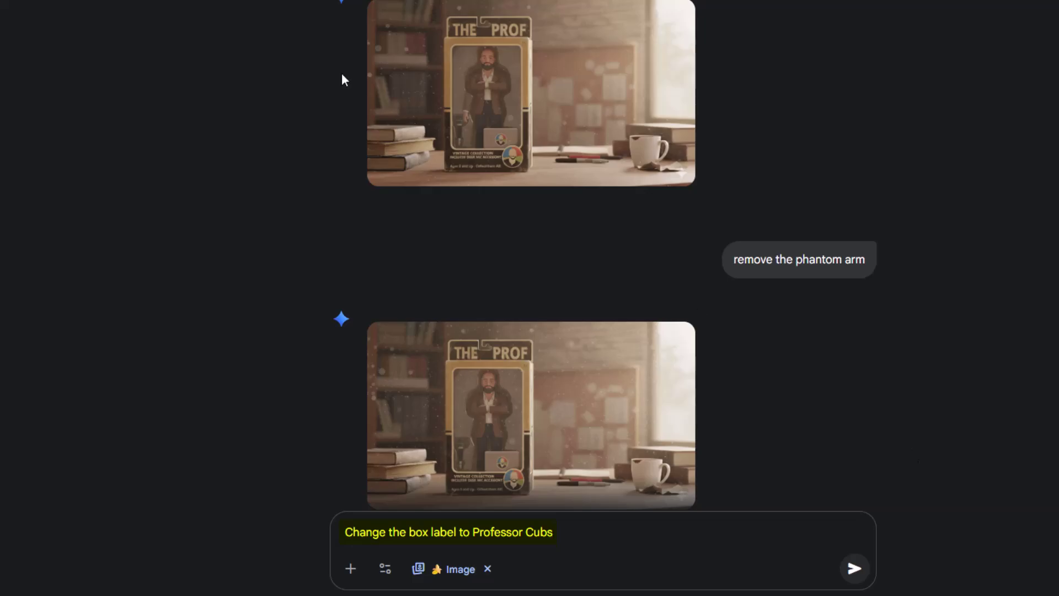
key(Return)
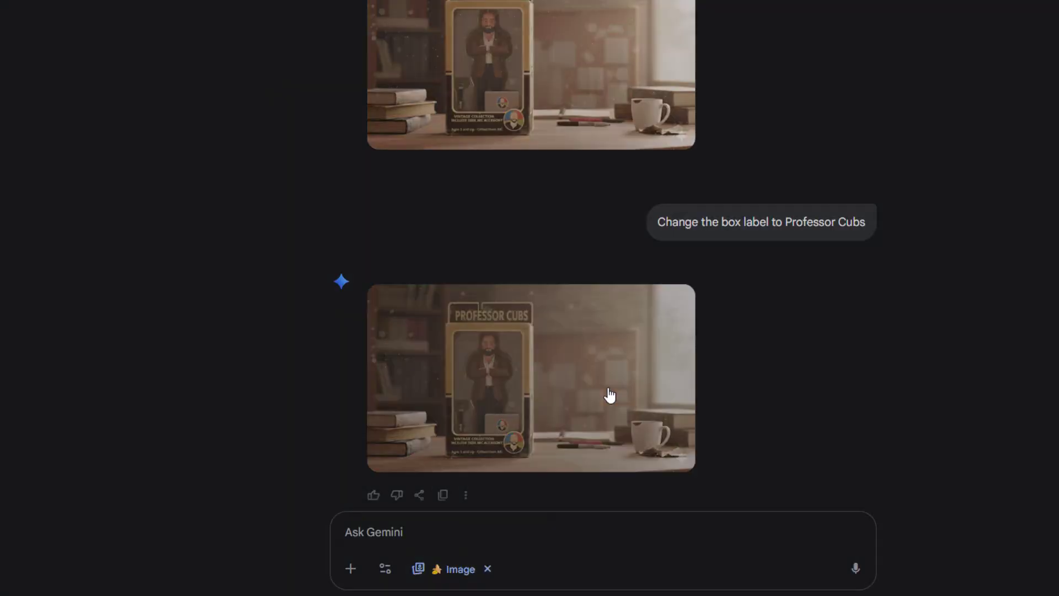
click(610, 395)
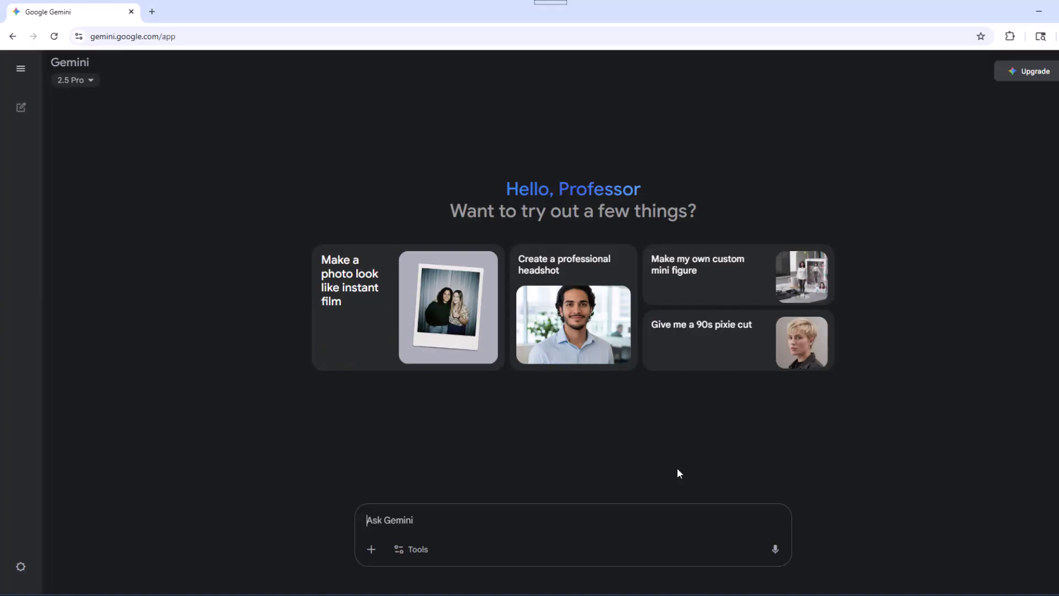
click(437, 472)
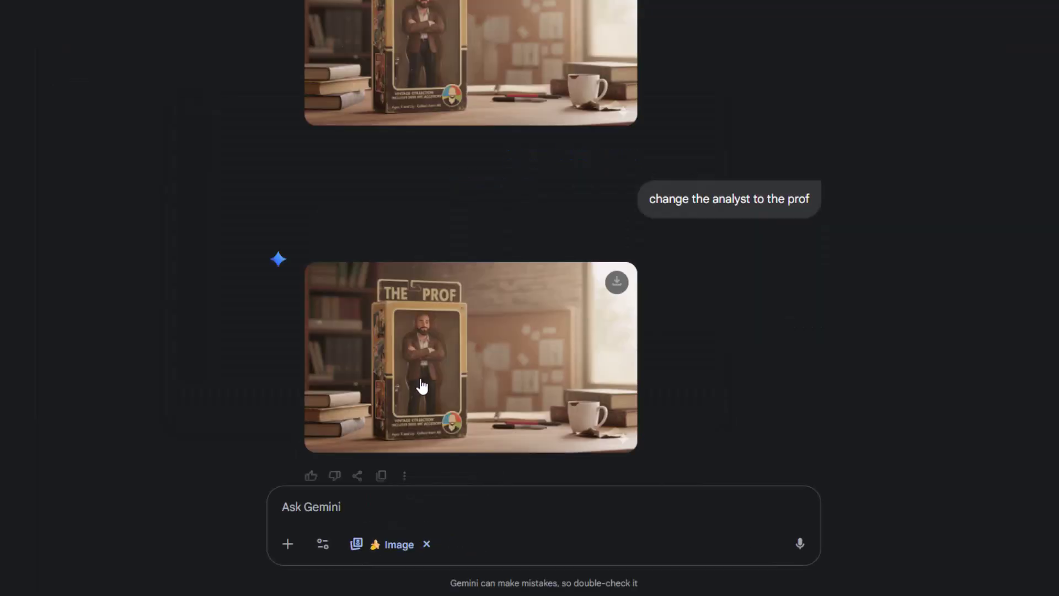
click(422, 387)
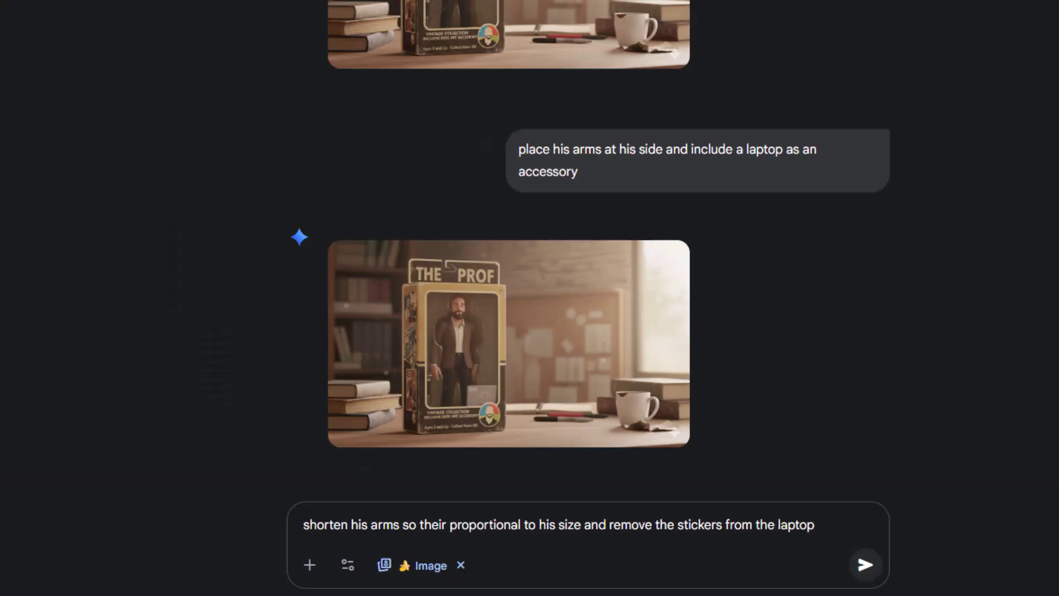